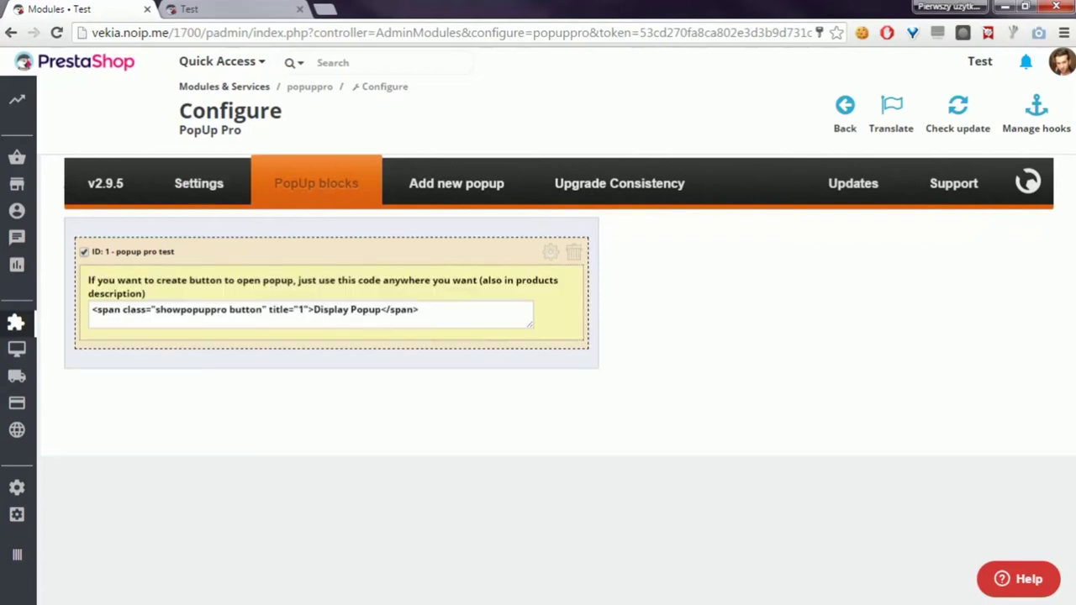
Switch to the shop's front page, open the example popup from the header menu and close it
{"action": "key", "text": "ctrl+Tab"}
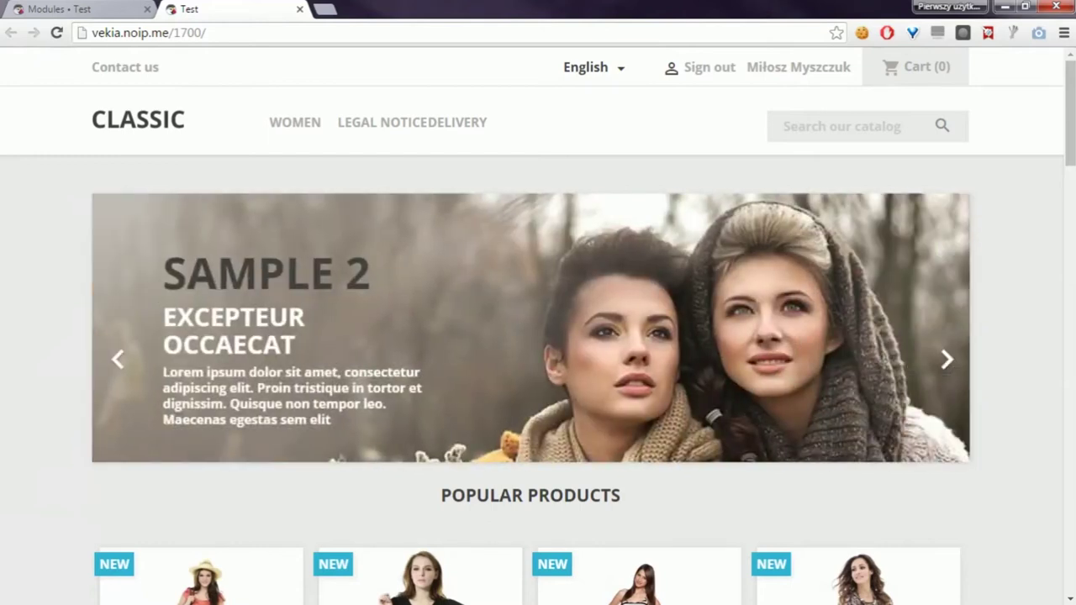
{"action": "left_click", "coordinate": [428, 134]}
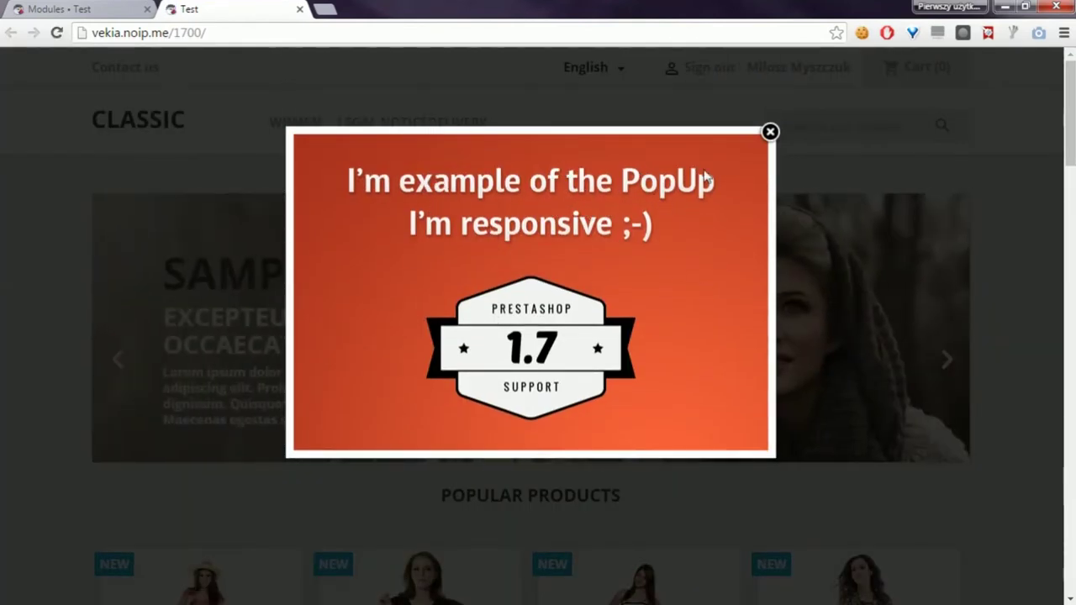
{"action": "left_click", "coordinate": [770, 133]}
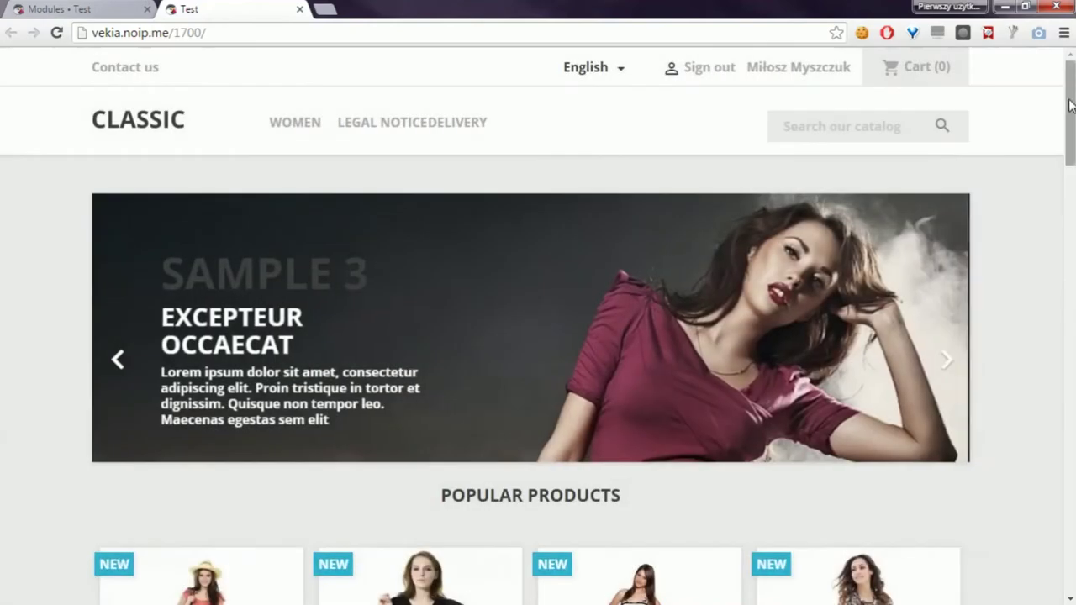
Find the Custom Block on the shop's home page, open its Display Popup example and close the popup
{"action": "mouse_move", "coordinate": [1071, 105]}
{"action": "left_mouse_down"}
{"action": "mouse_move", "coordinate": [1071, 228]}
{"action": "mouse_move", "coordinate": [1059, 107]}
{"action": "left_mouse_up"}
{"action": "scroll", "coordinate": [499, 125], "scroll_direction": "down", "scroll_amount": 5}
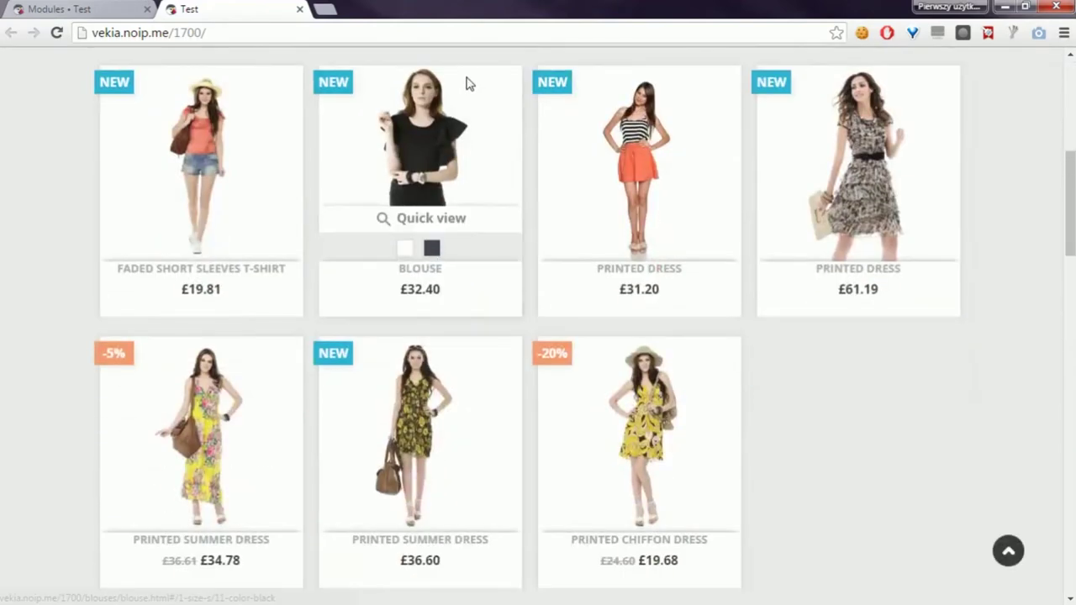
{"action": "scroll", "coordinate": [530, 198], "scroll_direction": "down", "scroll_amount": 7}
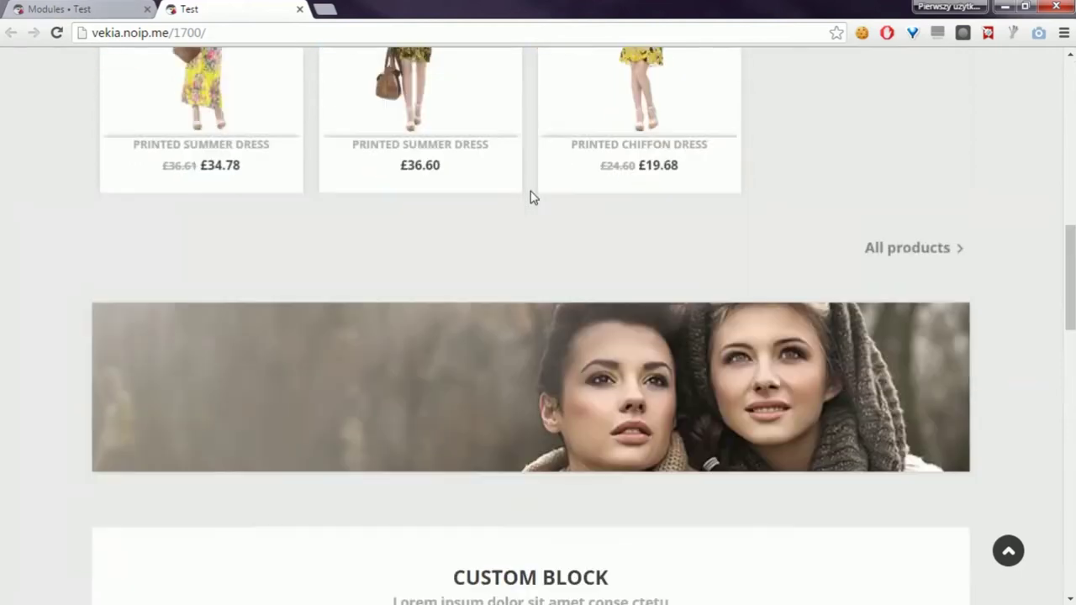
{"action": "scroll", "coordinate": [531, 190], "scroll_direction": "down", "scroll_amount": 2}
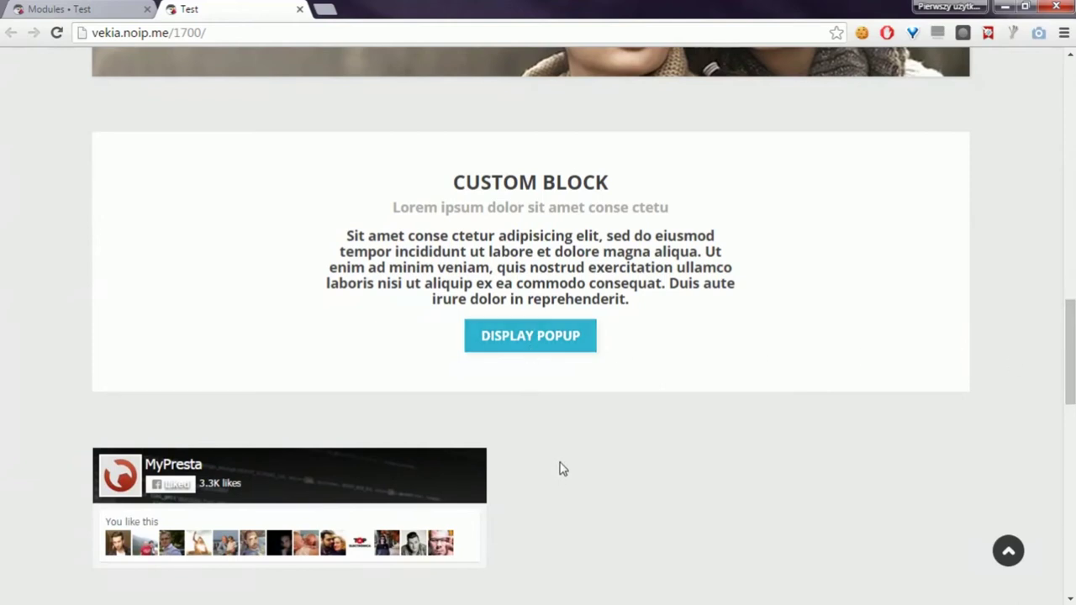
{"action": "left_click", "coordinate": [535, 348]}
{"action": "left_click", "coordinate": [538, 336]}
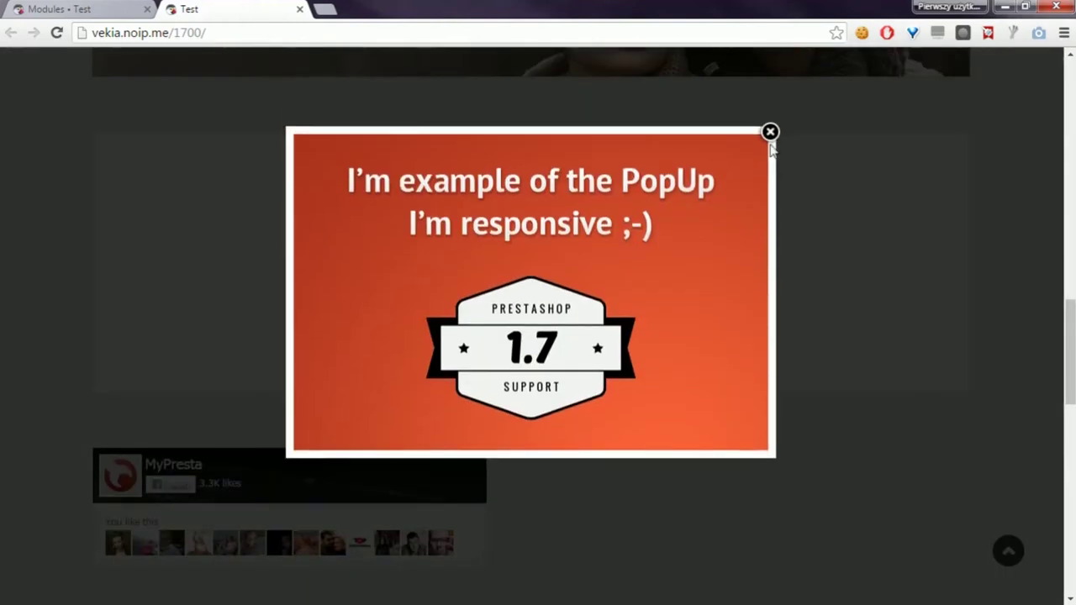
{"action": "left_click", "coordinate": [770, 133]}
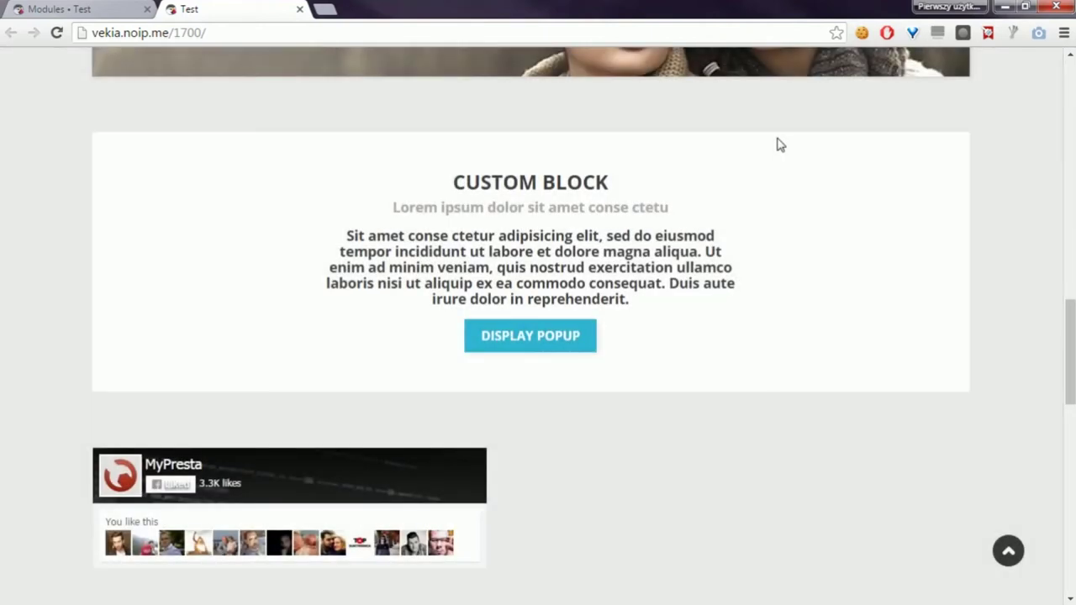
Open PopUp Pro's global settings and save them with the Slide in appearance and Slide out disappearance effects
{"action": "left_click", "coordinate": [74, 7]}
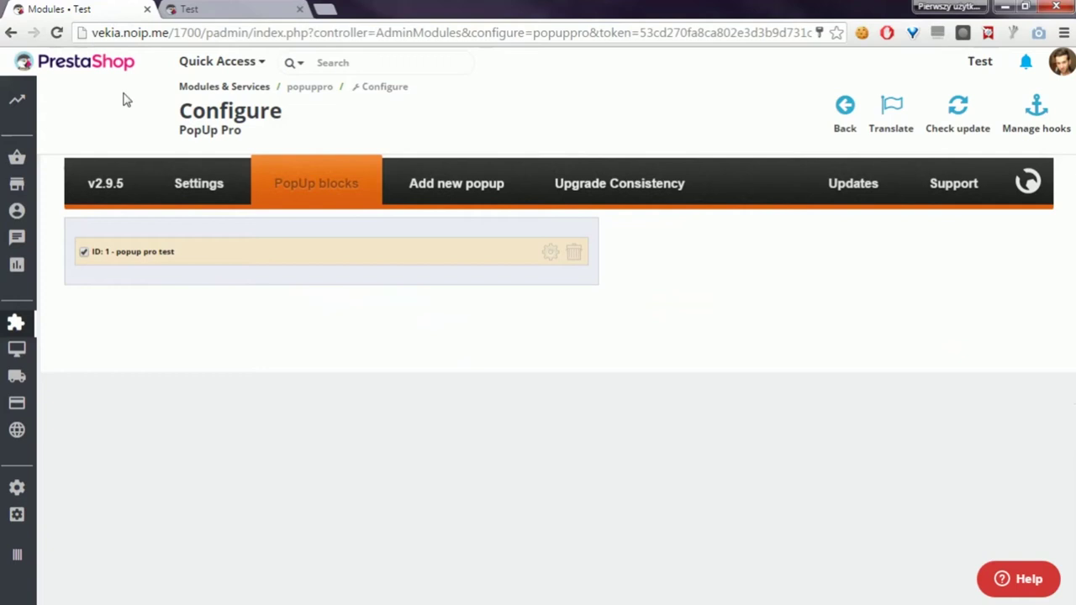
{"action": "left_click", "coordinate": [187, 174]}
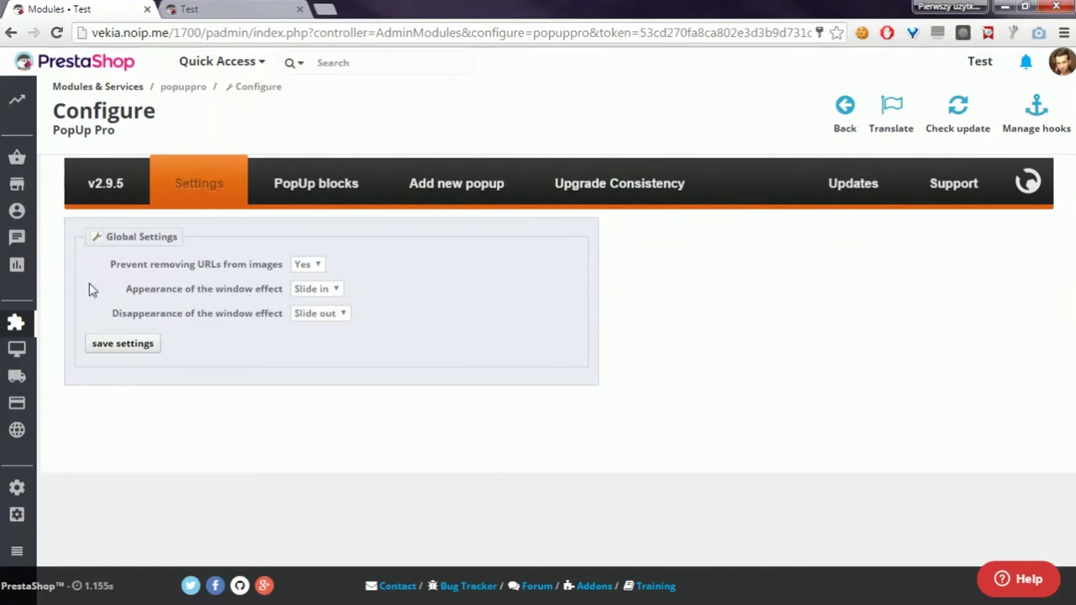
{"action": "left_click", "coordinate": [332, 293]}
{"action": "left_click", "coordinate": [423, 294]}
{"action": "left_click", "coordinate": [334, 317]}
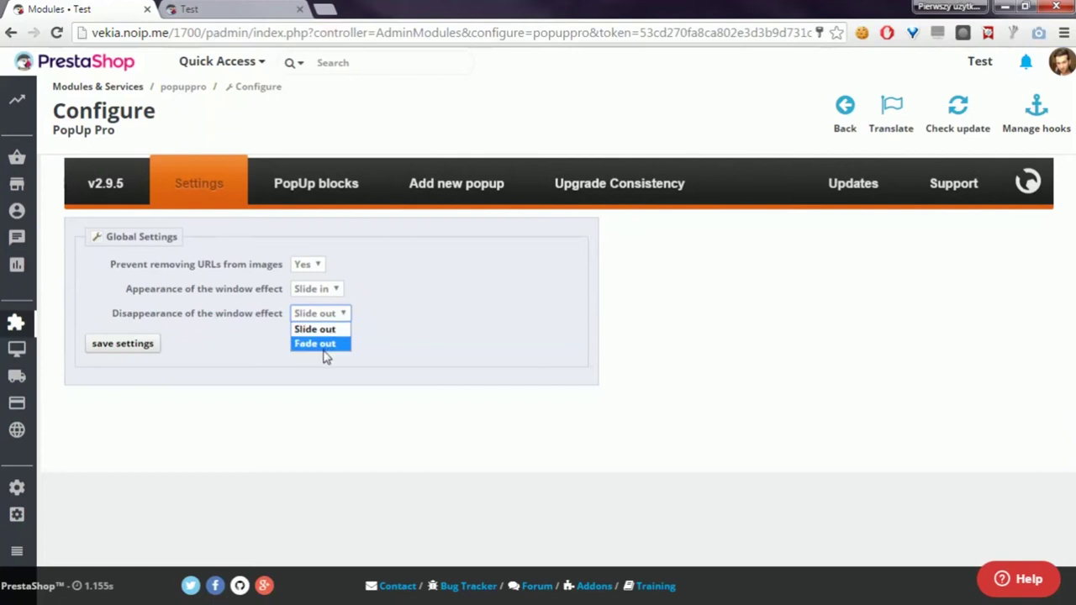
{"action": "left_click", "coordinate": [329, 387]}
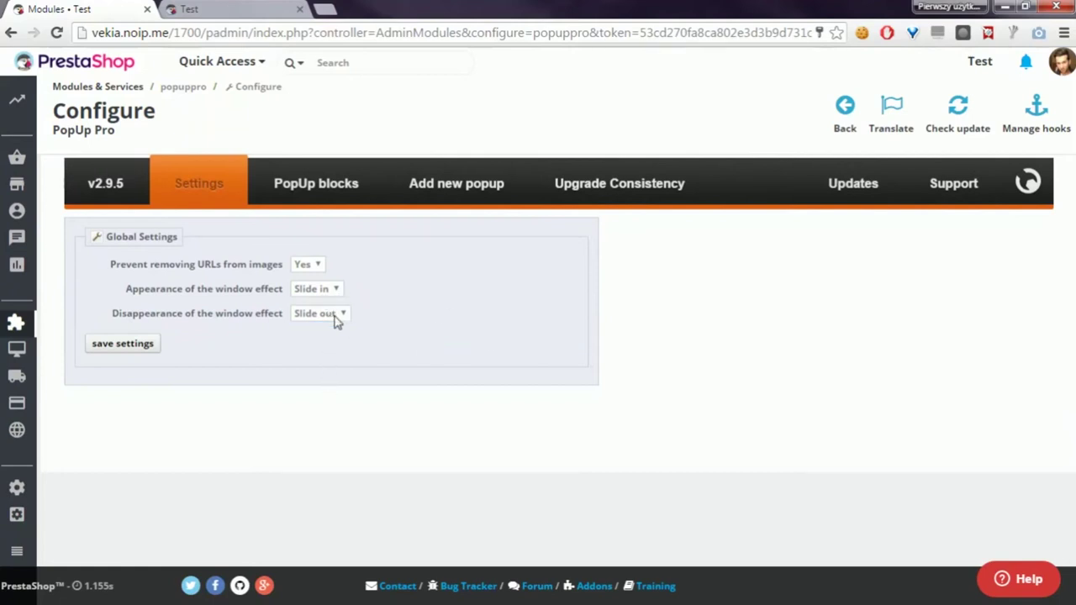
{"action": "left_click", "coordinate": [133, 353]}
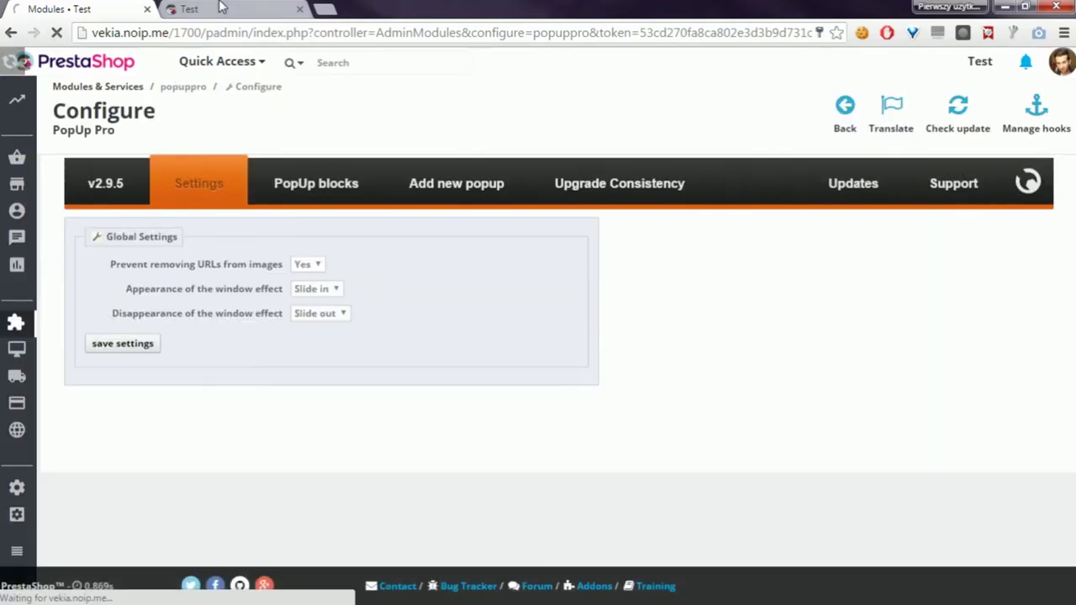
Test the slide effects on the storefront by displaying the Custom Block's popup and closing it
{"action": "left_click", "coordinate": [220, 15]}
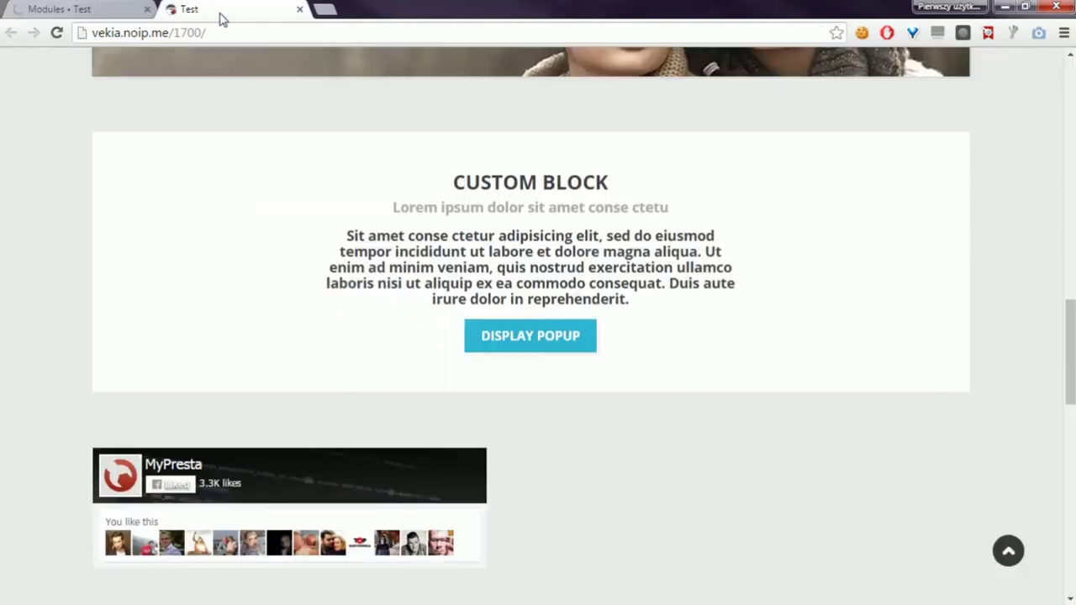
{"action": "left_click", "coordinate": [518, 345]}
{"action": "left_click", "coordinate": [525, 335]}
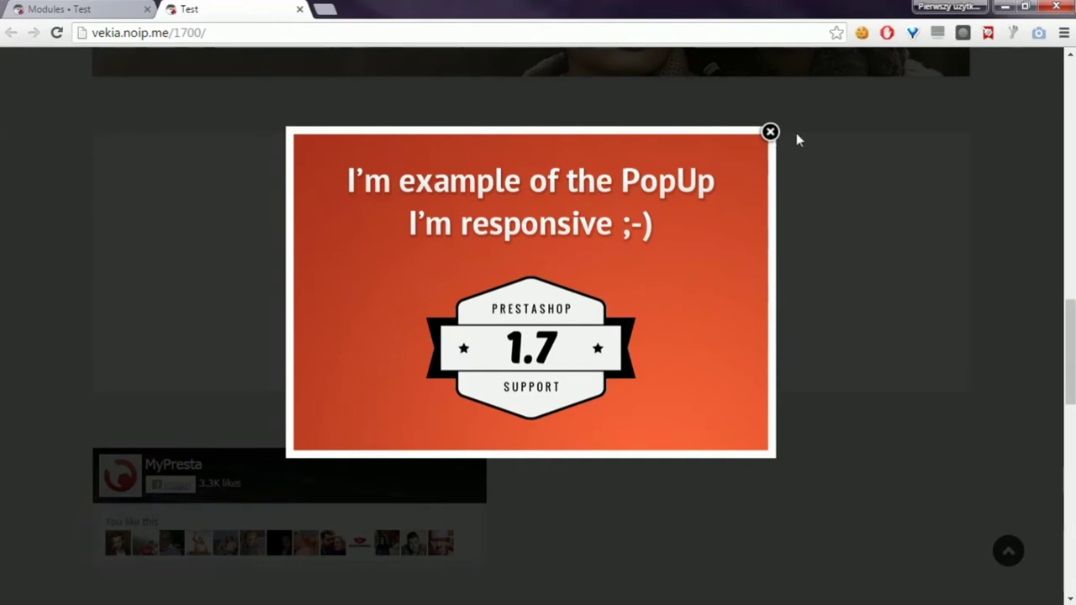
{"action": "left_click", "coordinate": [774, 133]}
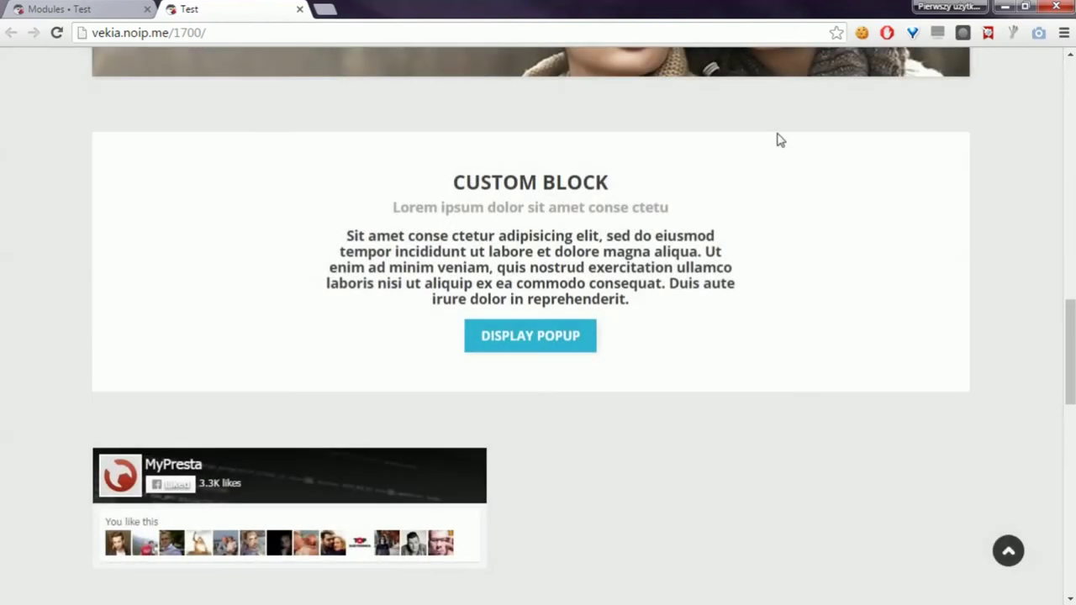
Set PopUp Pro's window appearance effect to Fade in and save the global settings
{"action": "left_click", "coordinate": [34, 8]}
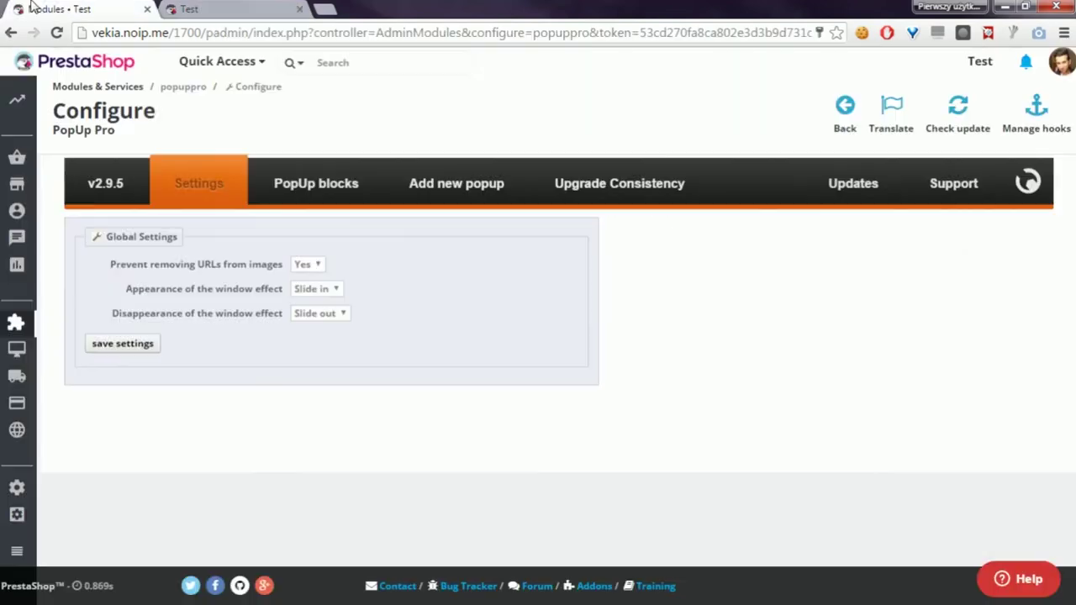
{"action": "left_click", "coordinate": [315, 289]}
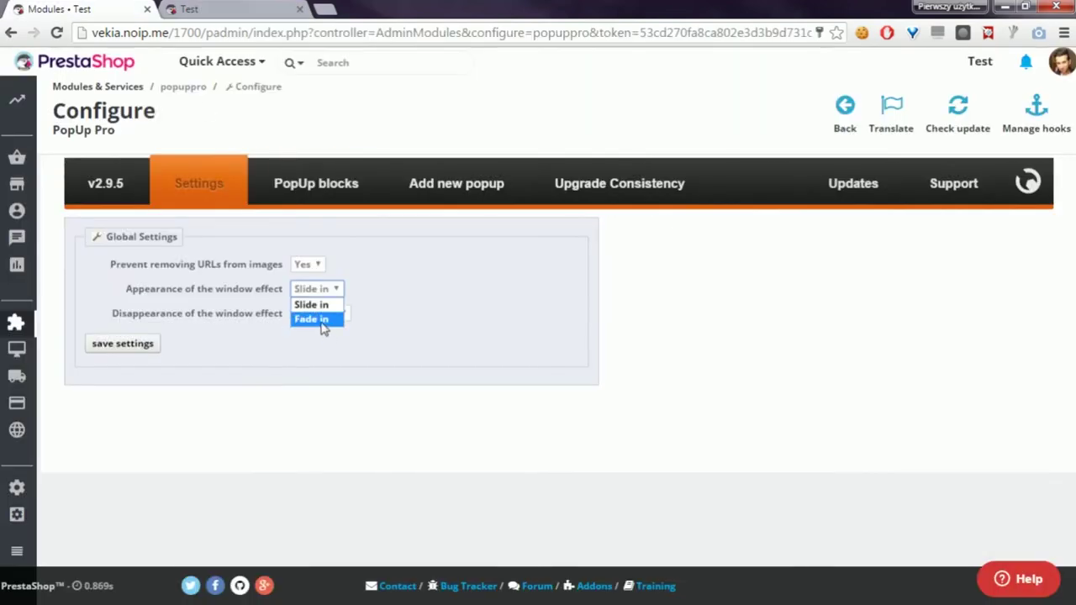
{"action": "left_click", "coordinate": [320, 321]}
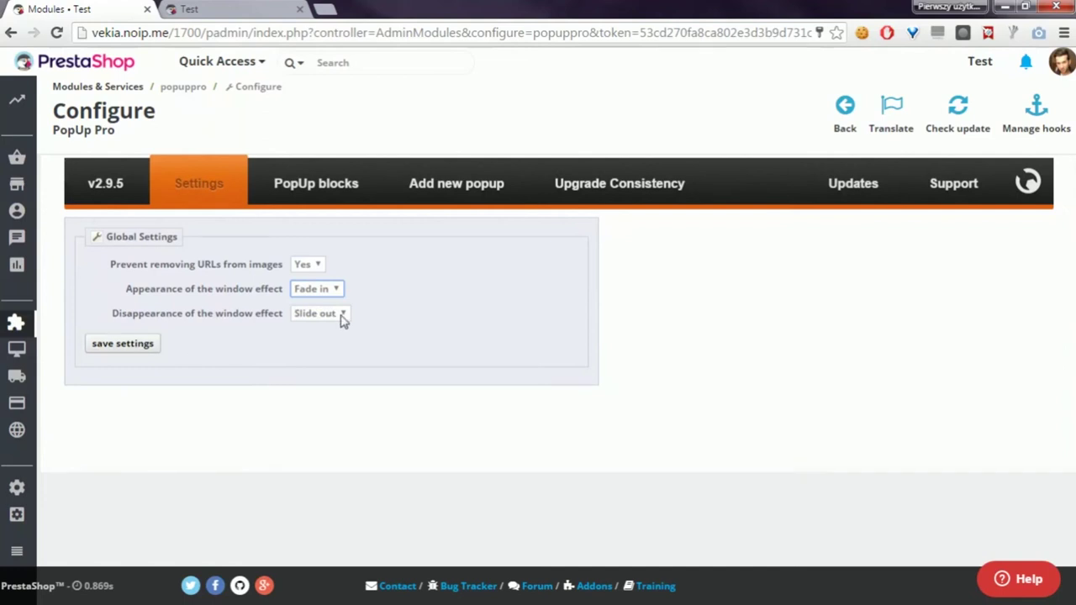
{"action": "left_click", "coordinate": [120, 345]}
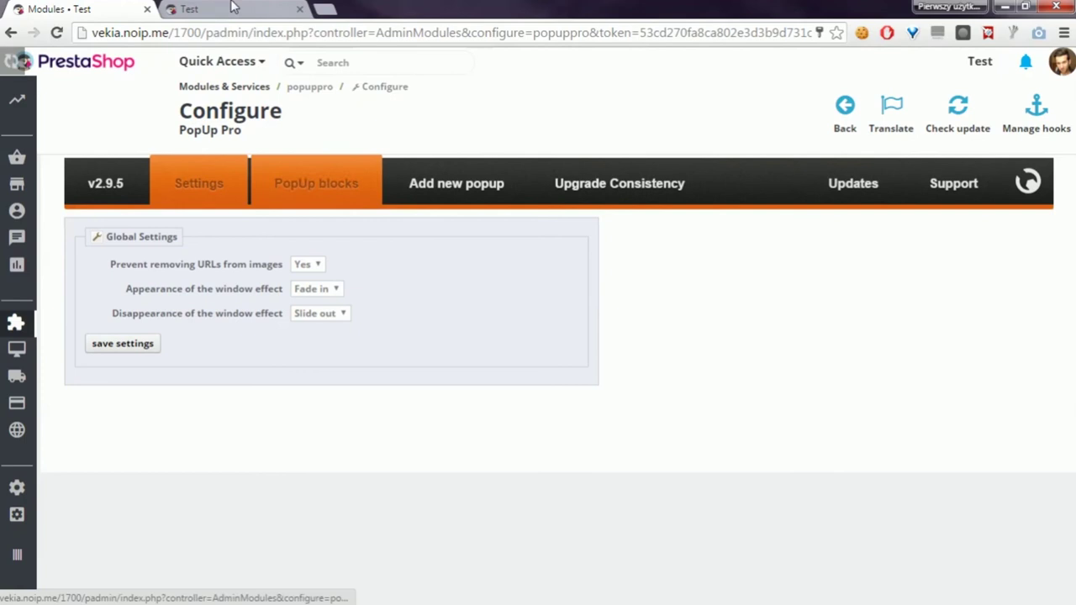
Test the Fade in effect on the storefront by displaying the Custom Block's popup and closing it
{"action": "left_click", "coordinate": [189, 9]}
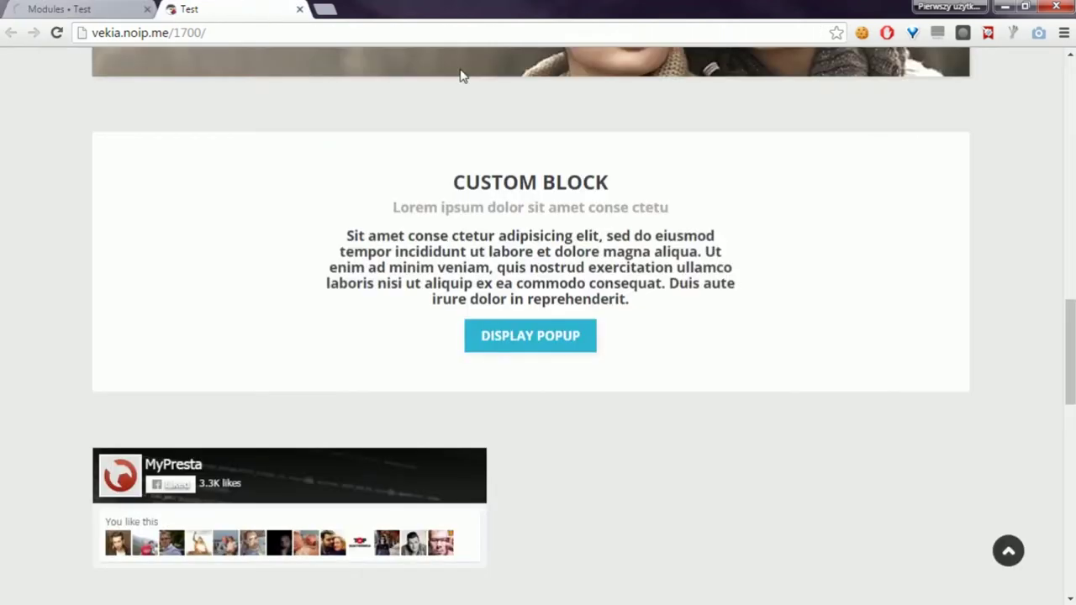
{"action": "left_click", "coordinate": [573, 335]}
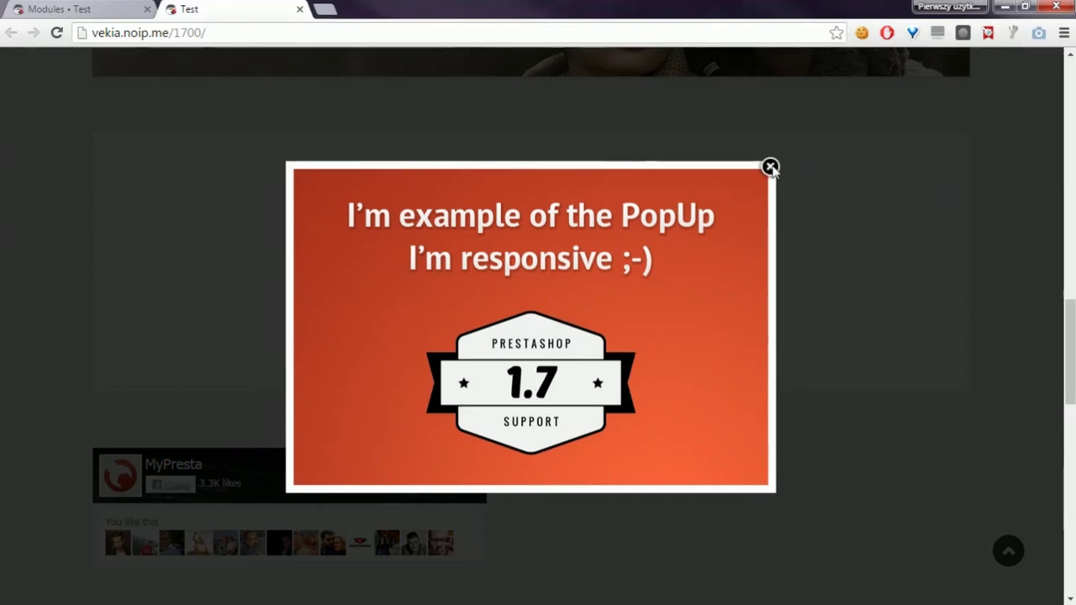
{"action": "left_click", "coordinate": [770, 168]}
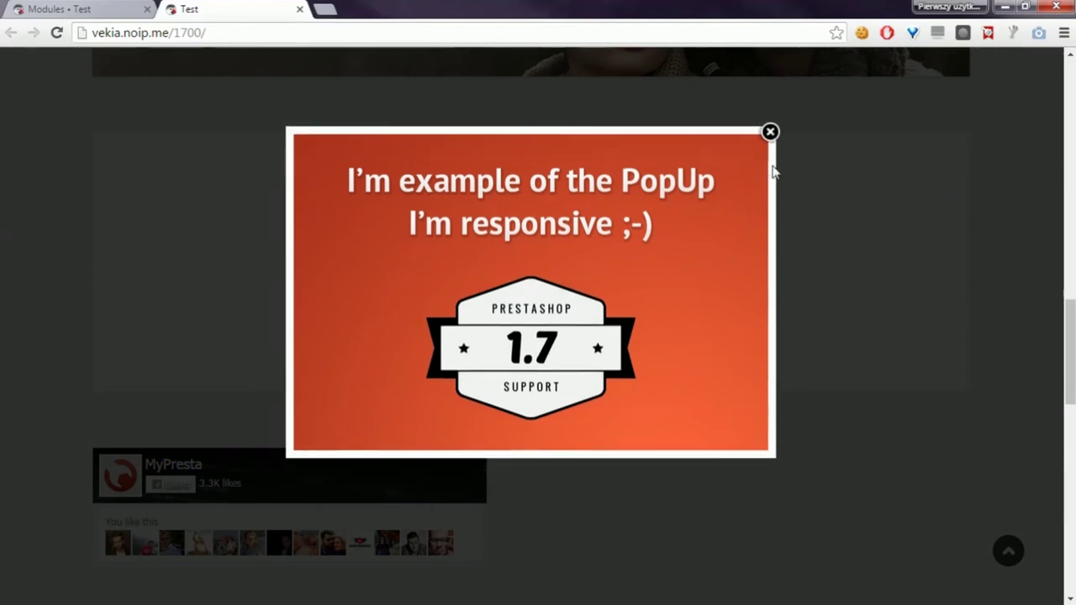
Set PopUp Pro's window disappearance effect to Fade out and save the global settings
{"action": "left_click", "coordinate": [71, 9]}
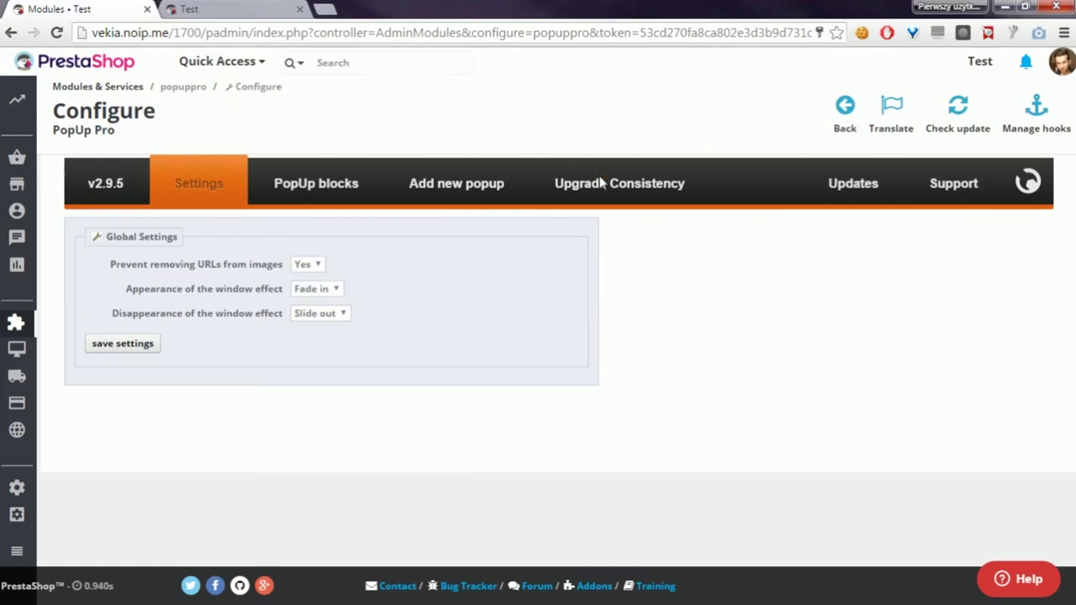
{"action": "left_click", "coordinate": [327, 315]}
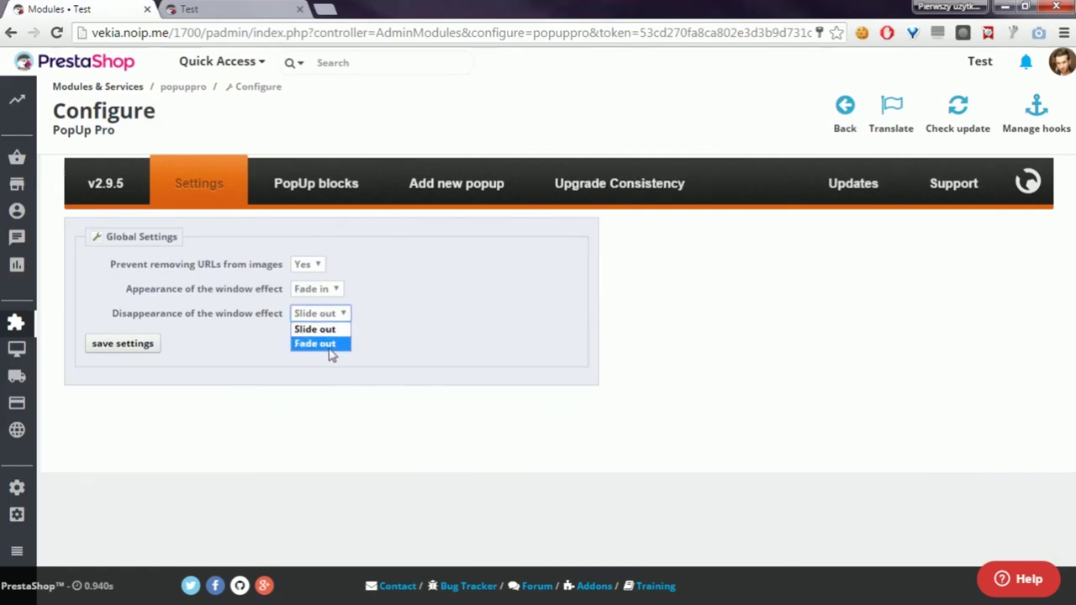
{"action": "left_click", "coordinate": [330, 346]}
{"action": "left_click", "coordinate": [122, 345]}
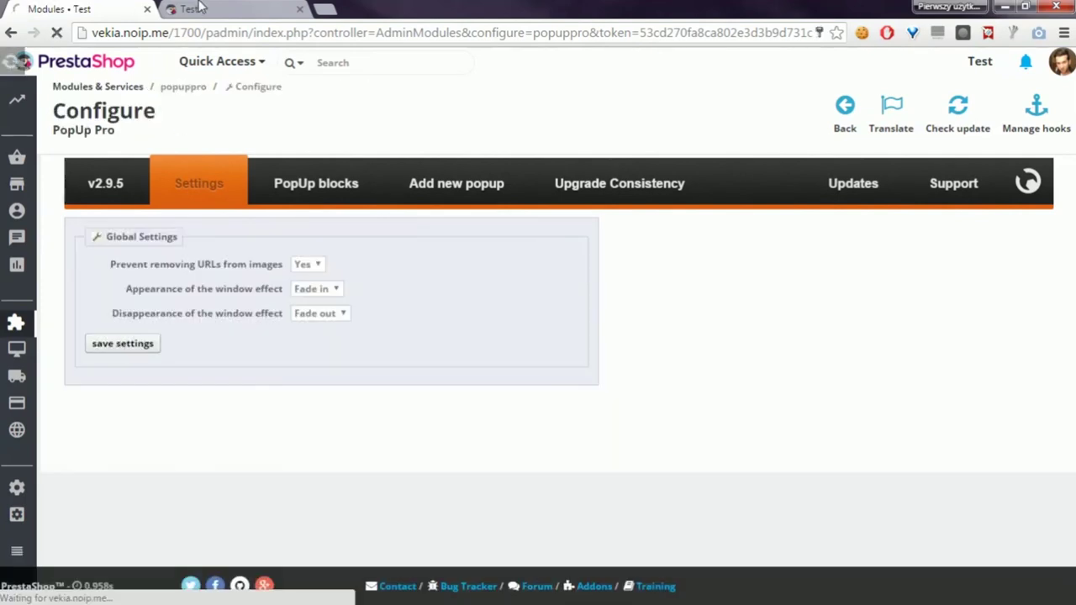
Test the Fade out effect on the storefront by displaying the popup, closing it and returning towards the page top
{"action": "left_click", "coordinate": [227, 7]}
{"action": "left_click", "coordinate": [527, 334]}
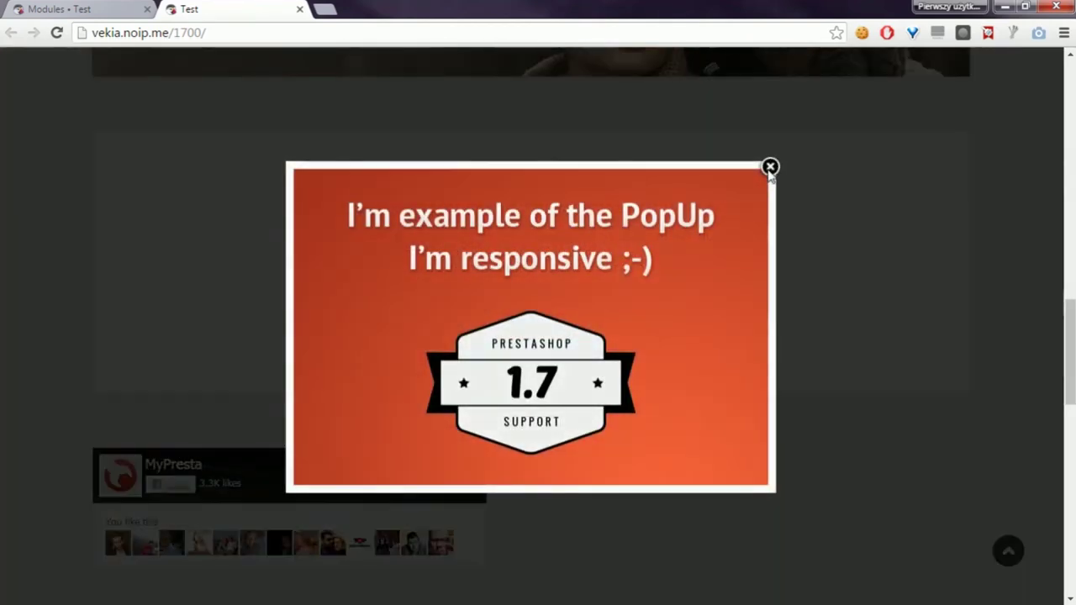
{"action": "left_click", "coordinate": [770, 168]}
{"action": "scroll", "coordinate": [767, 185], "scroll_direction": "up", "scroll_amount": 15}
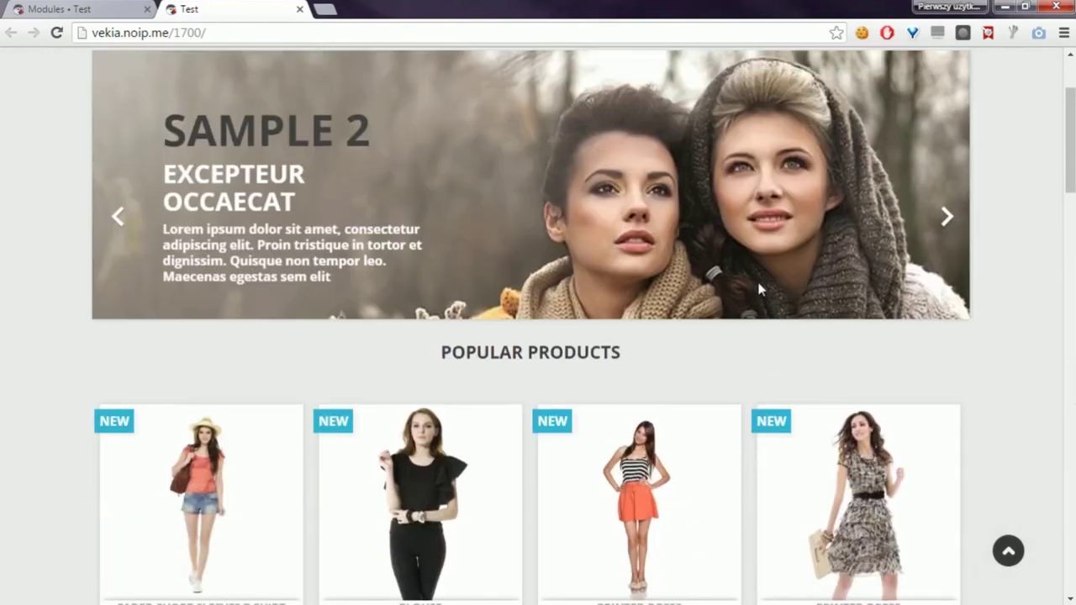